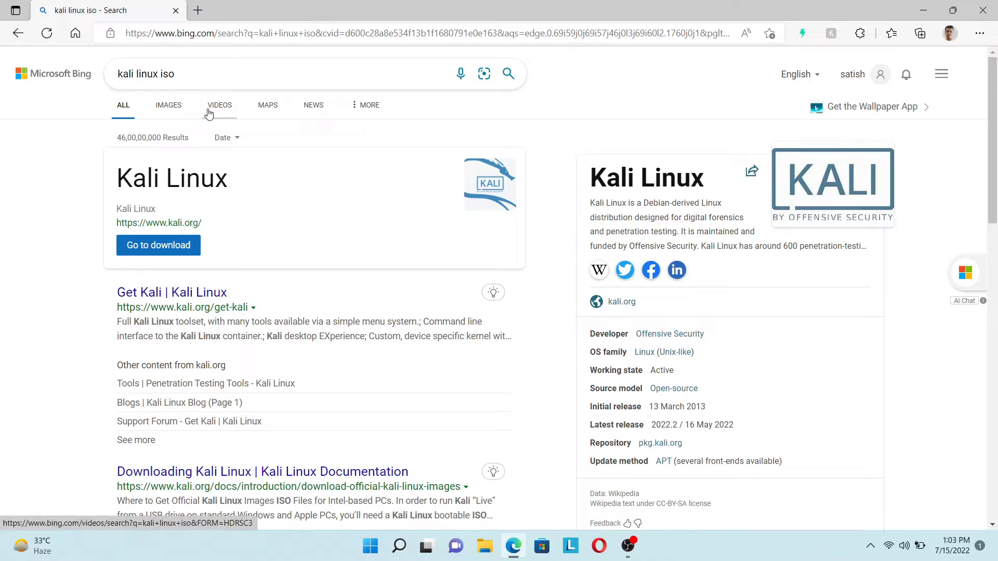
Step: Open the official kali.org site from the search results and look through its home page down to the platform overview
left_click(189, 249)
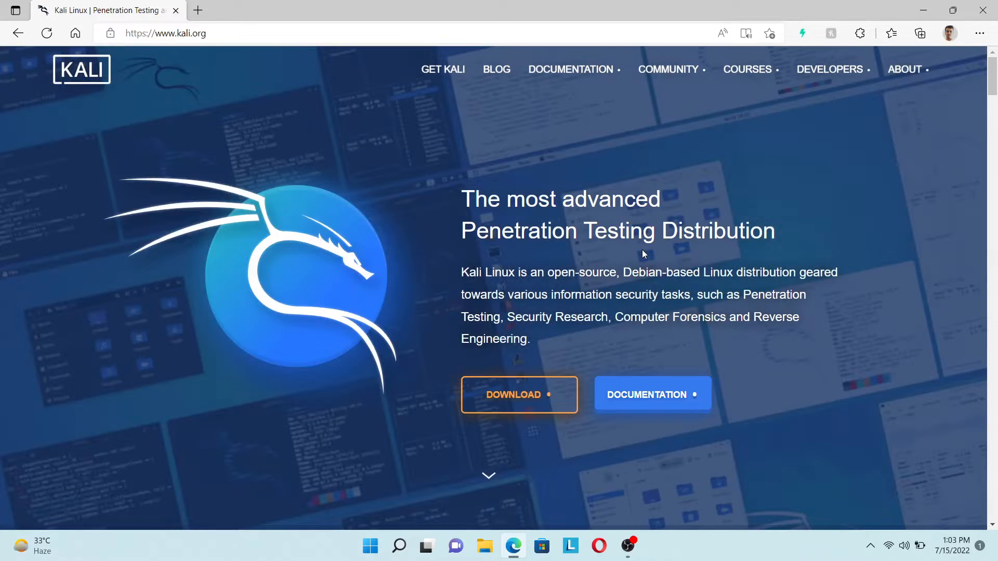
scroll(642, 251, "down", 15)
scroll(641, 257, "down", 20)
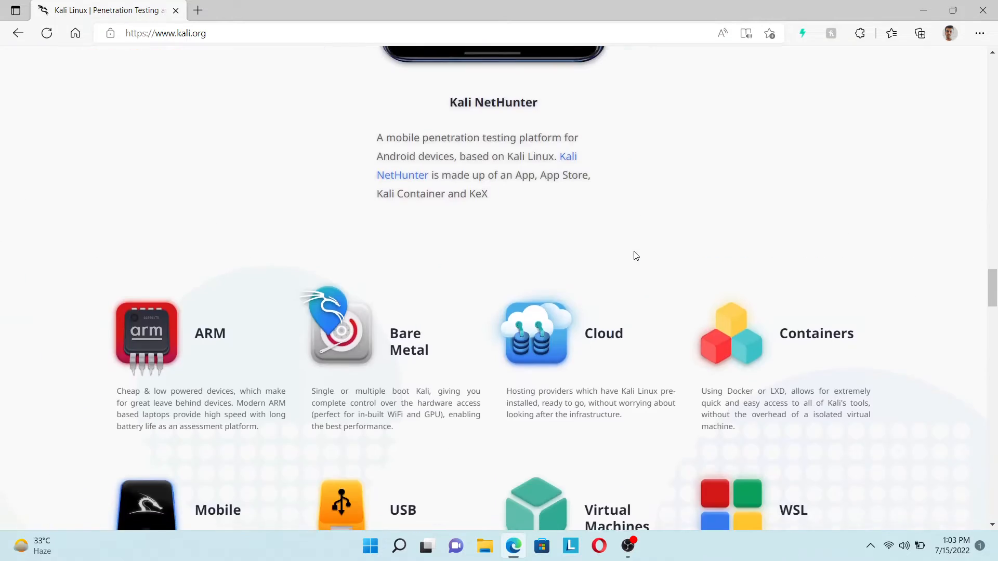
scroll(635, 254, "down", 5)
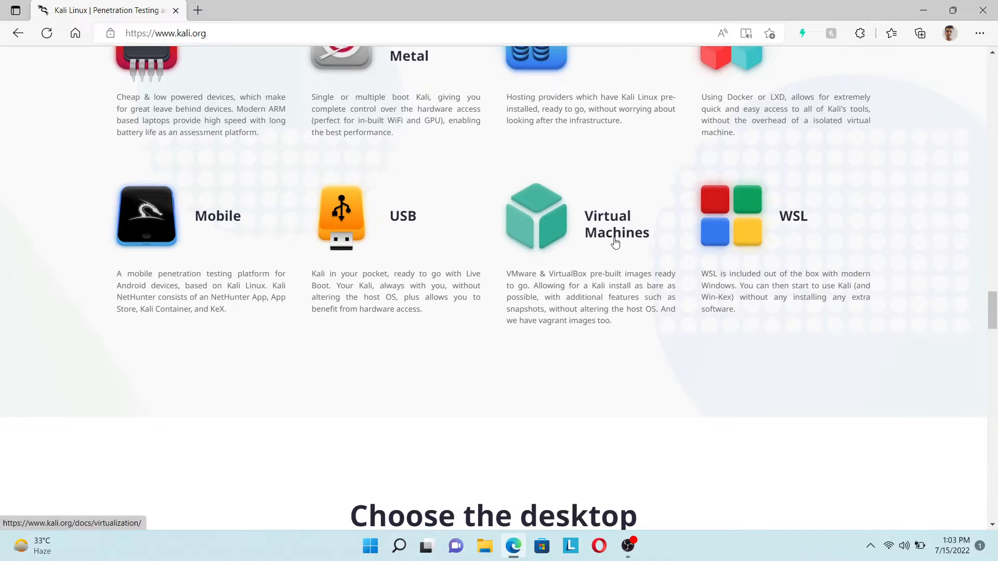
Step: Open the Virtual Machines documentation from the platform overview, look through its list of guides, and return to the Kali home page
scroll(614, 244, "up", 3)
left_click(593, 364)
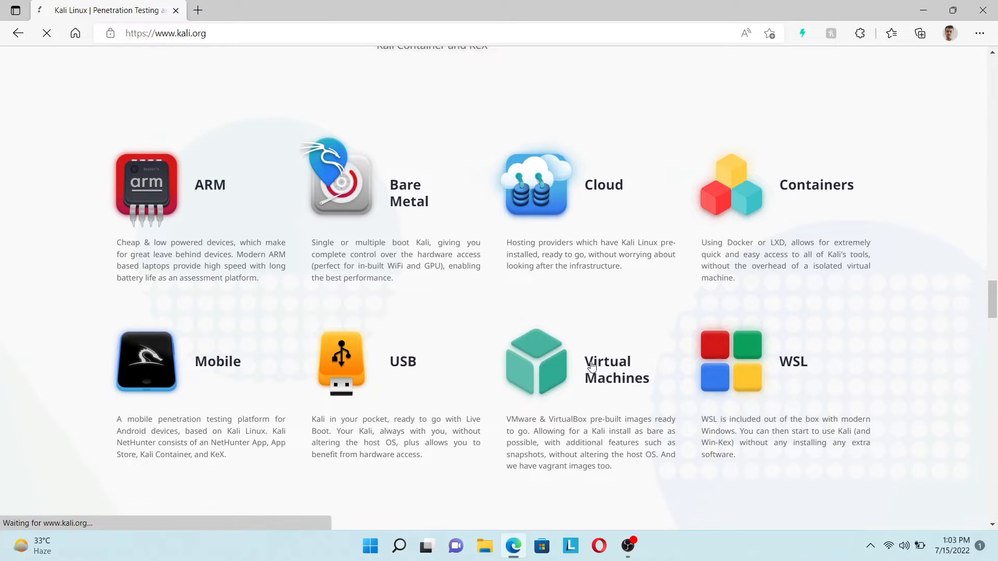
scroll(591, 361, "down", 7)
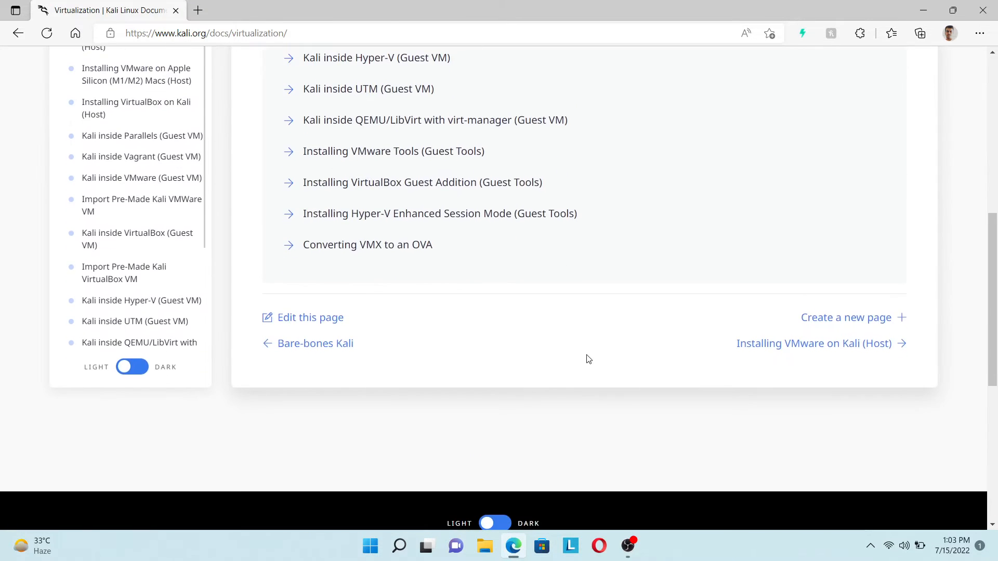
scroll(586, 357, "up", 6)
scroll(585, 358, "up", 1)
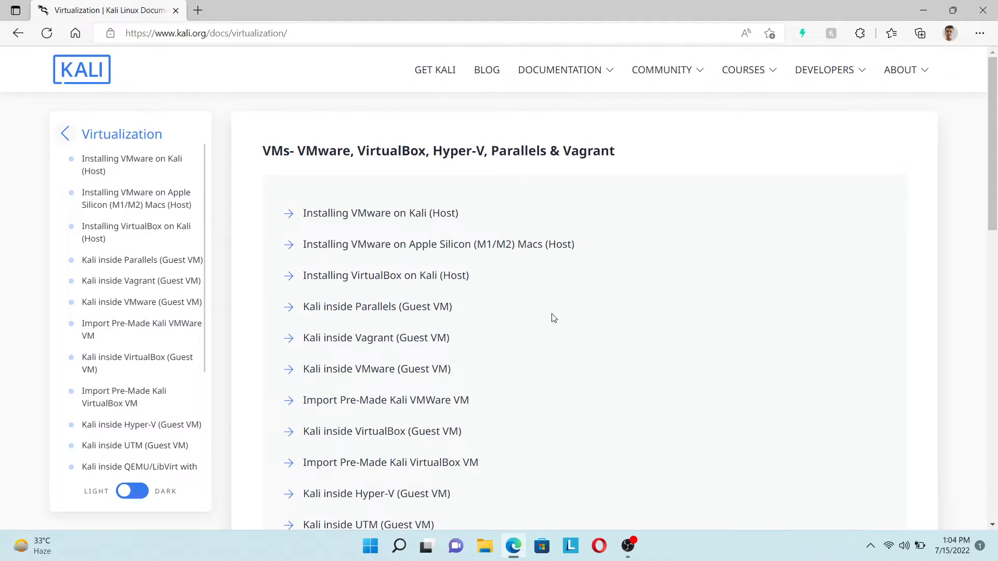
left_click(18, 34)
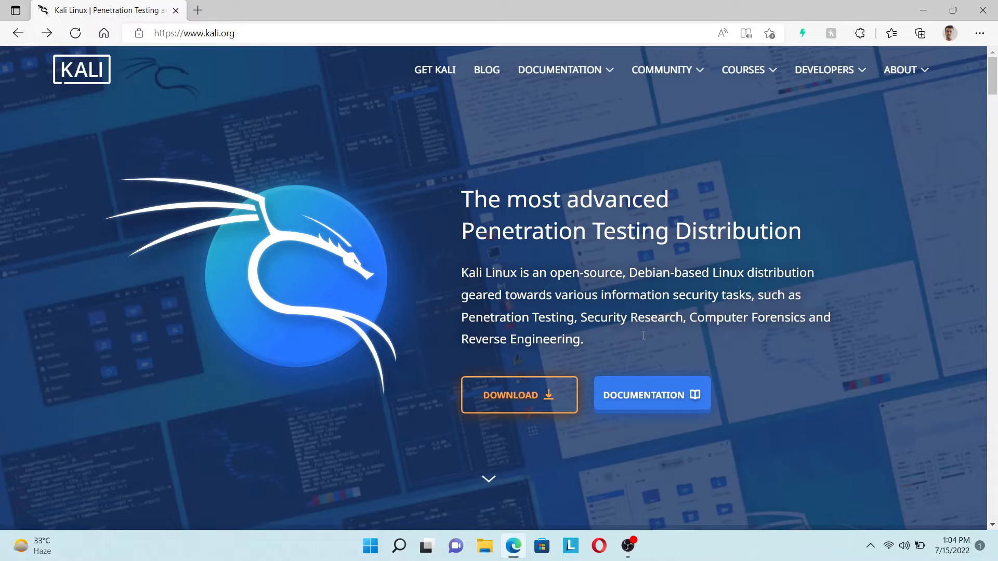
Step: Go to the Kali download page and open the Virtual Machines platform to show its VMware and VirtualBox images
left_click(522, 394)
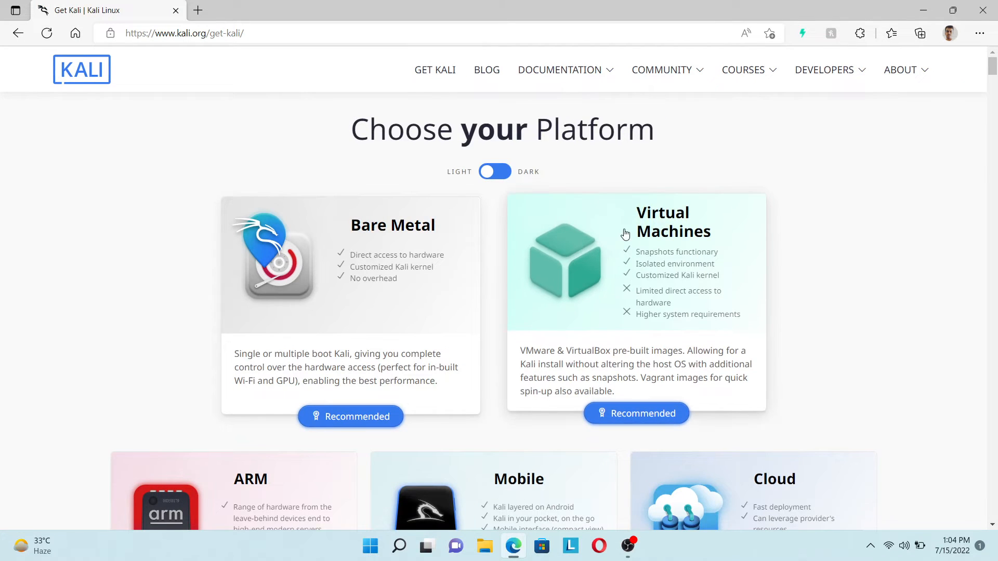
scroll(660, 265, "down", 1)
left_click(661, 264)
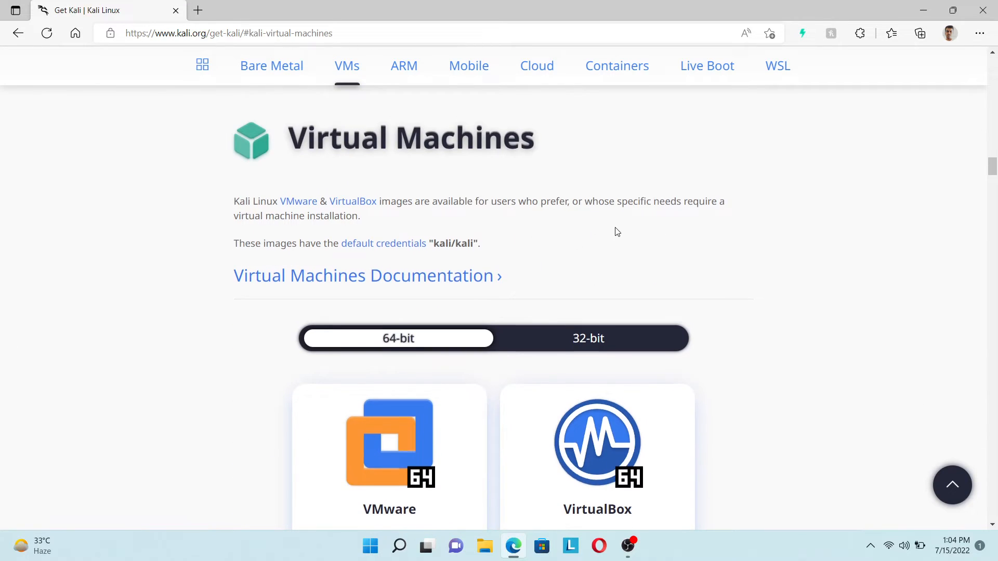
scroll(617, 232, "down", 1)
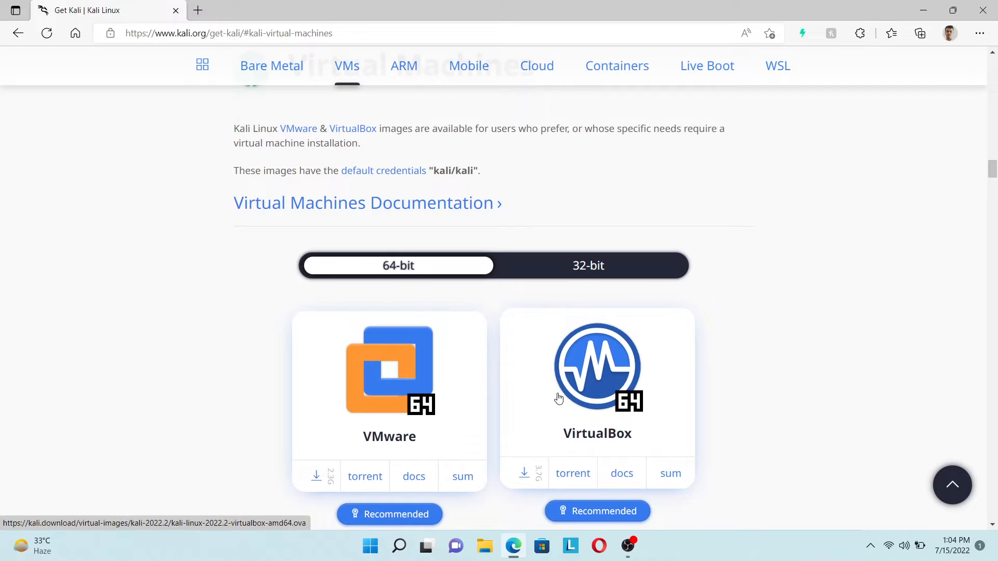
Step: Look at the 32-bit virtual machine images, then return to the 64-bit VMware and VirtualBox images
left_click(580, 275)
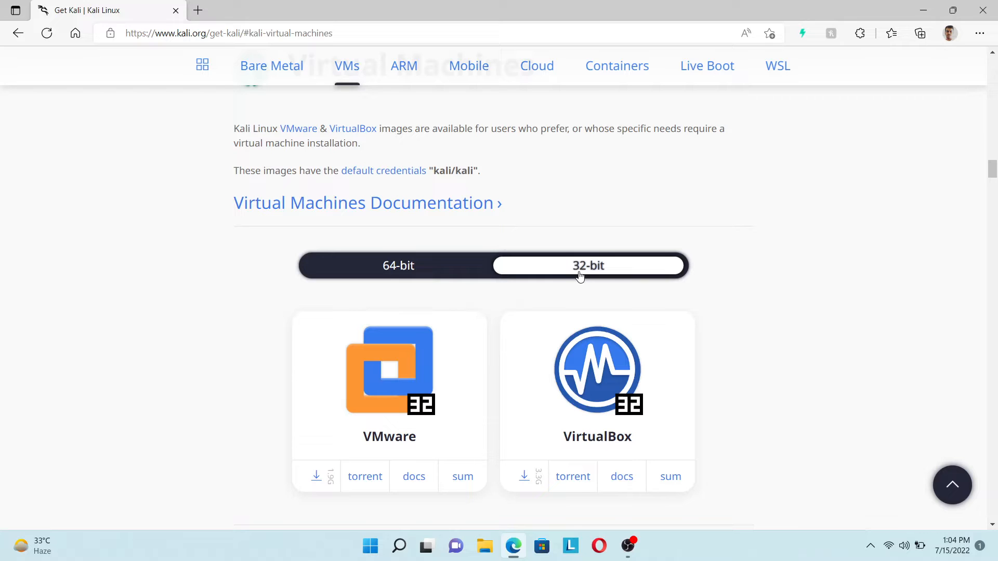
left_click(445, 274)
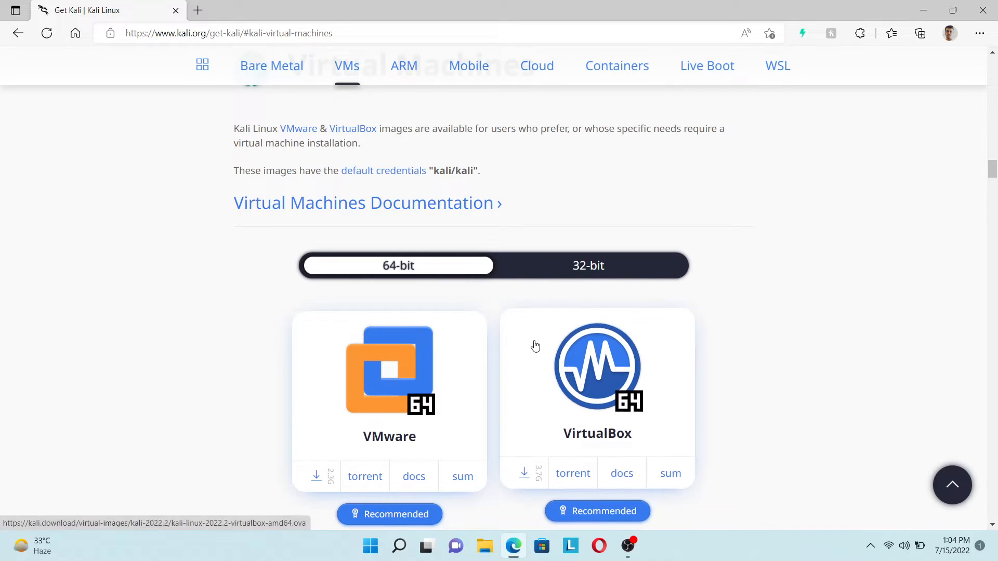
scroll(535, 345, "down", 1)
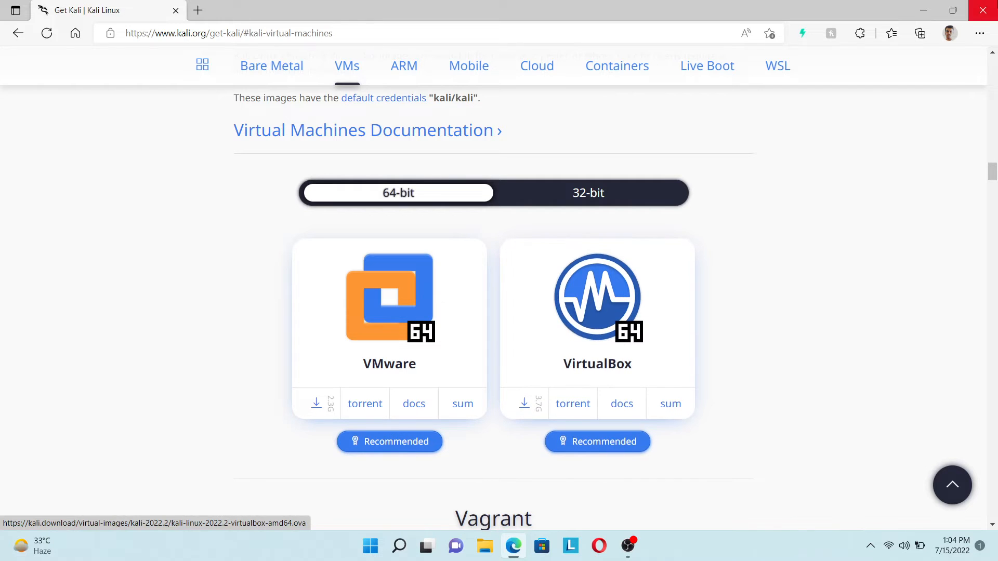
Step: Close the browser and open the "iso file" folder on New Volume (D:) in File Explorer
left_click(983, 10)
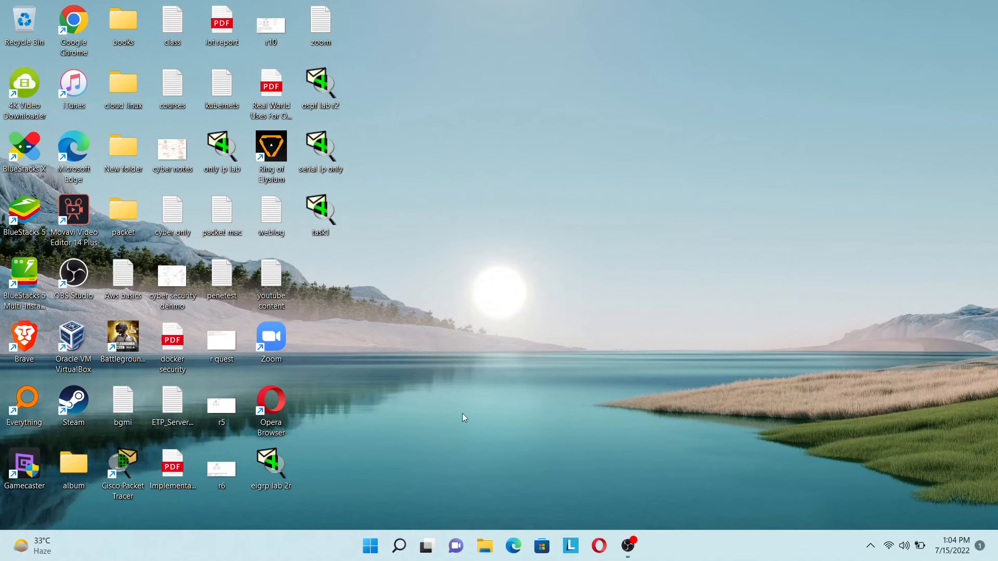
left_click(492, 552)
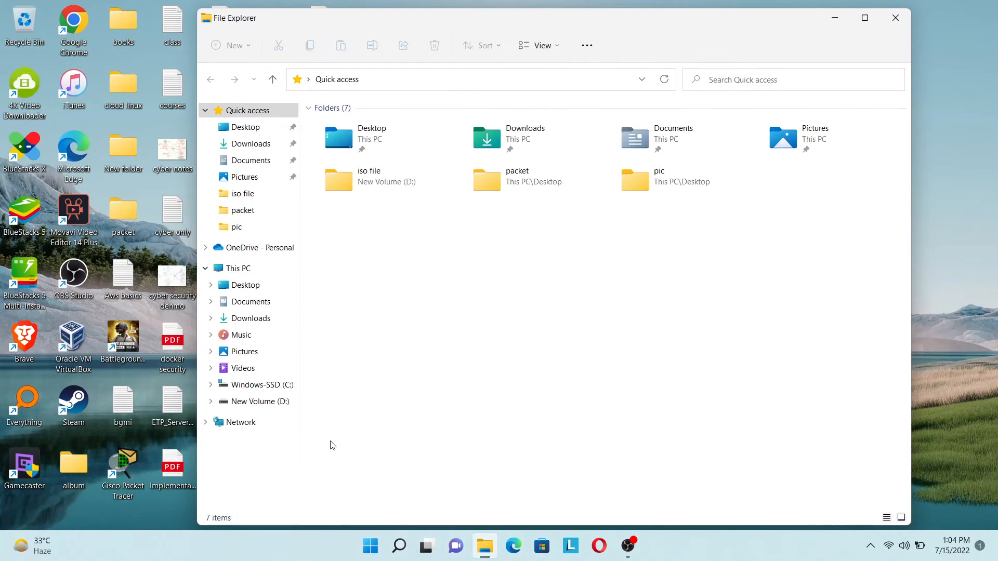
left_click(274, 402)
left_click(355, 382)
key("i")
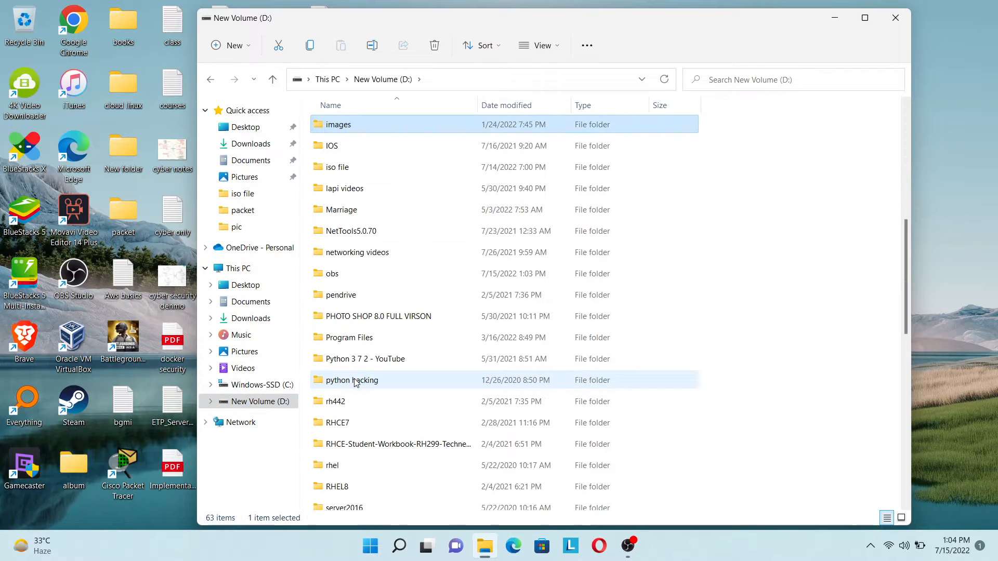
double_click(377, 167)
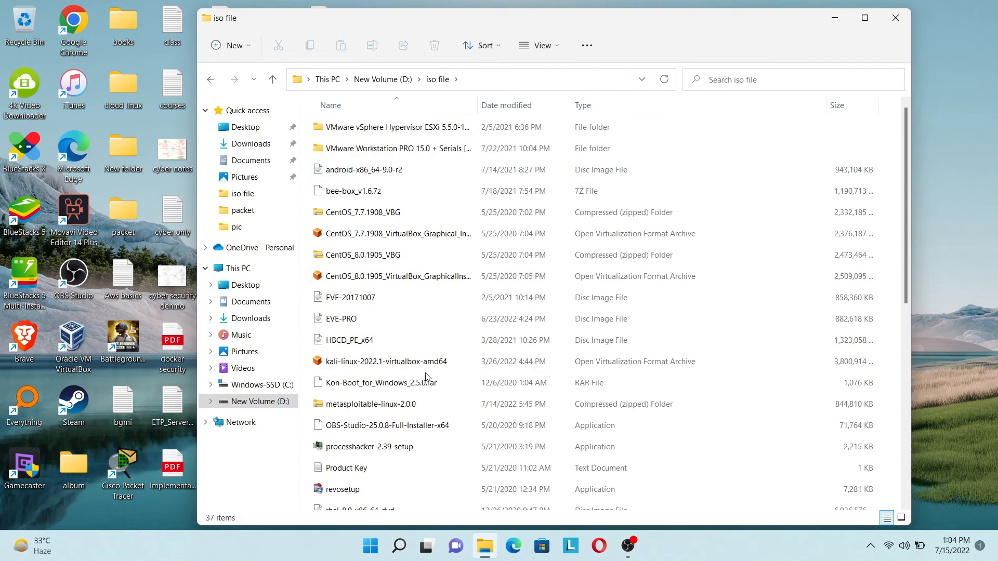
Step: Open the kali-linux-2022.1-virtualbox-amd64 appliance file in VirtualBox for import
key("k")
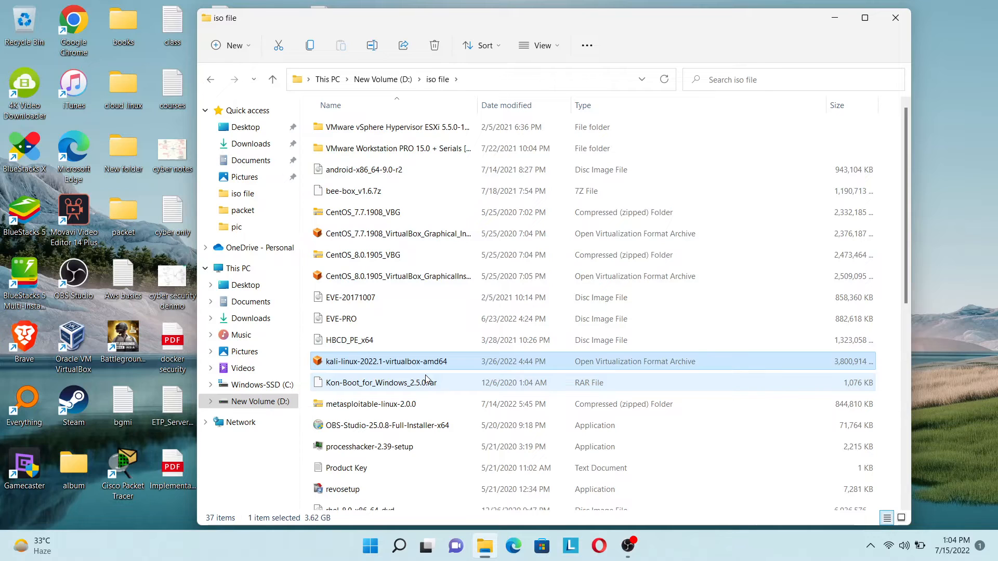
double_click(450, 362)
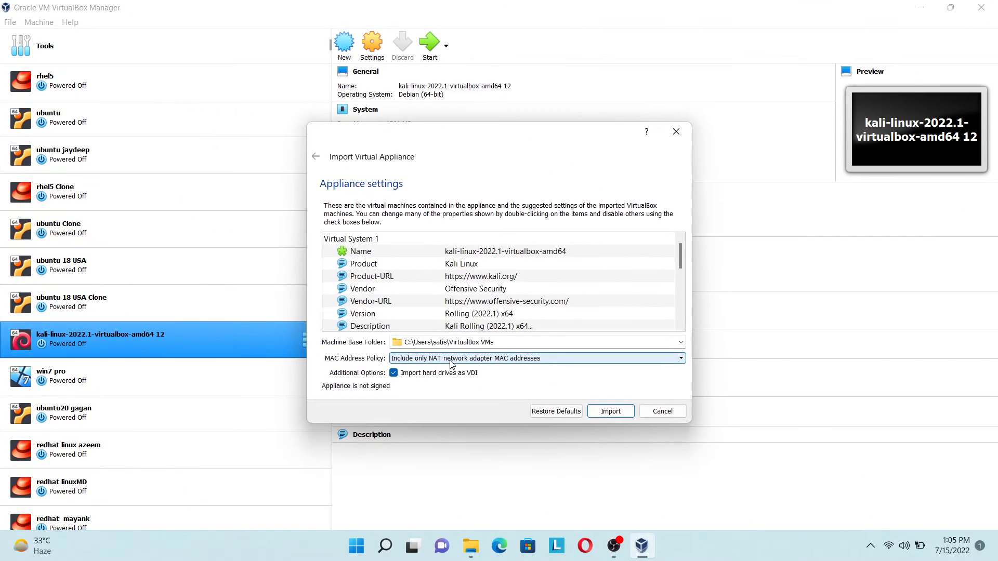
left_click(491, 327)
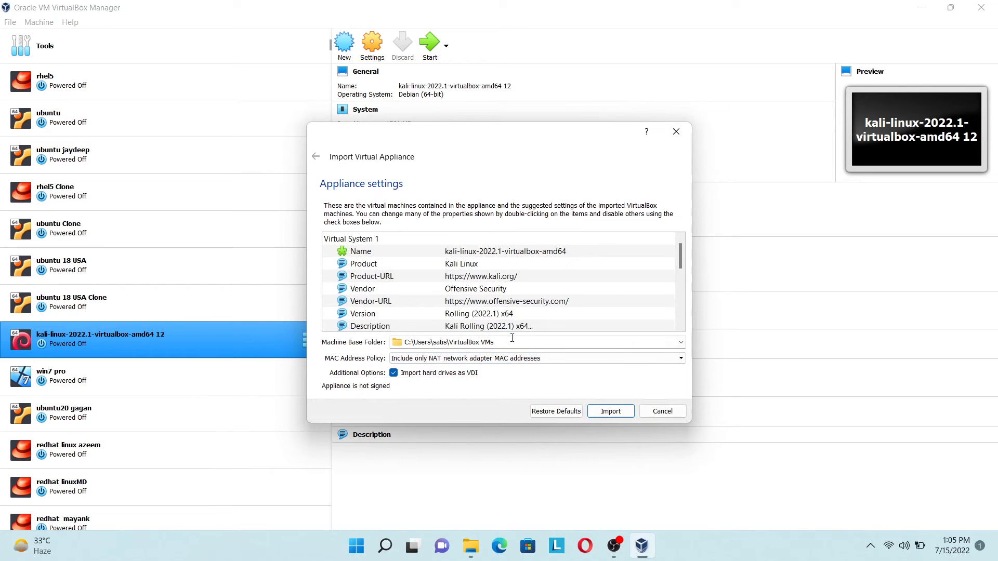
Step: Shorten the virtual machine's name to kali-linux-2022.1 in the appliance settings
double_click(520, 252)
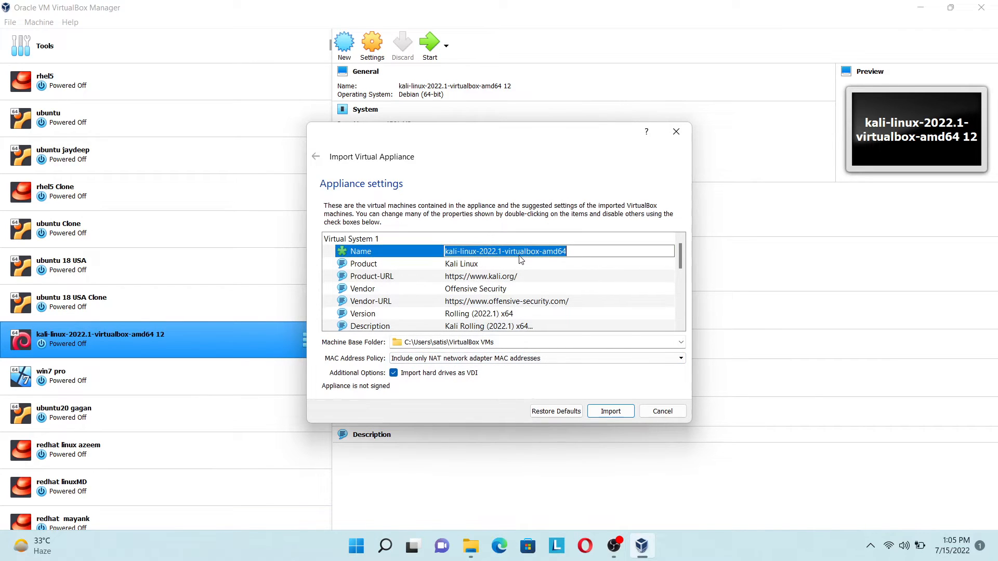
left_click(578, 249)
left_click_drag(578, 248, 508, 251)
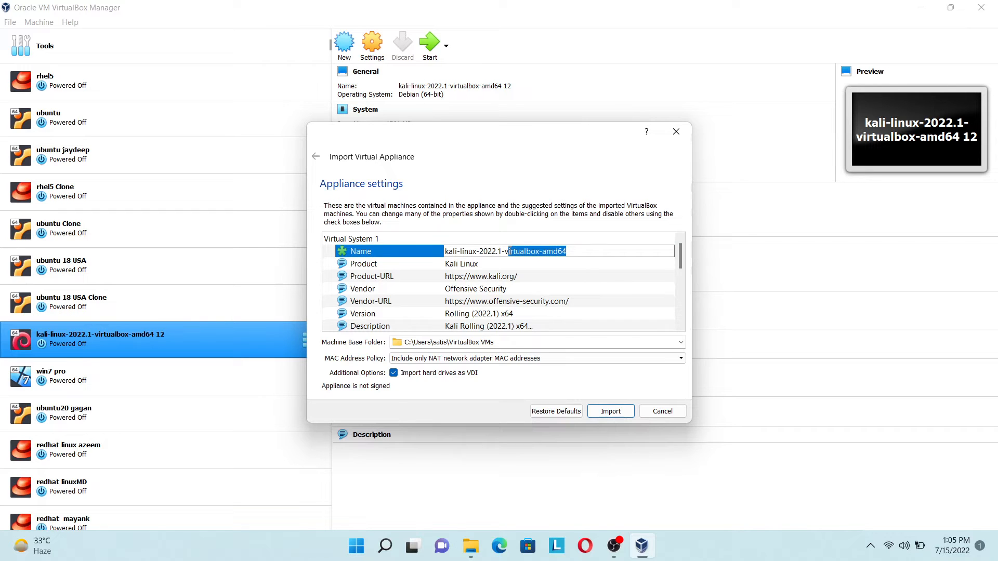
key("BackSpace")
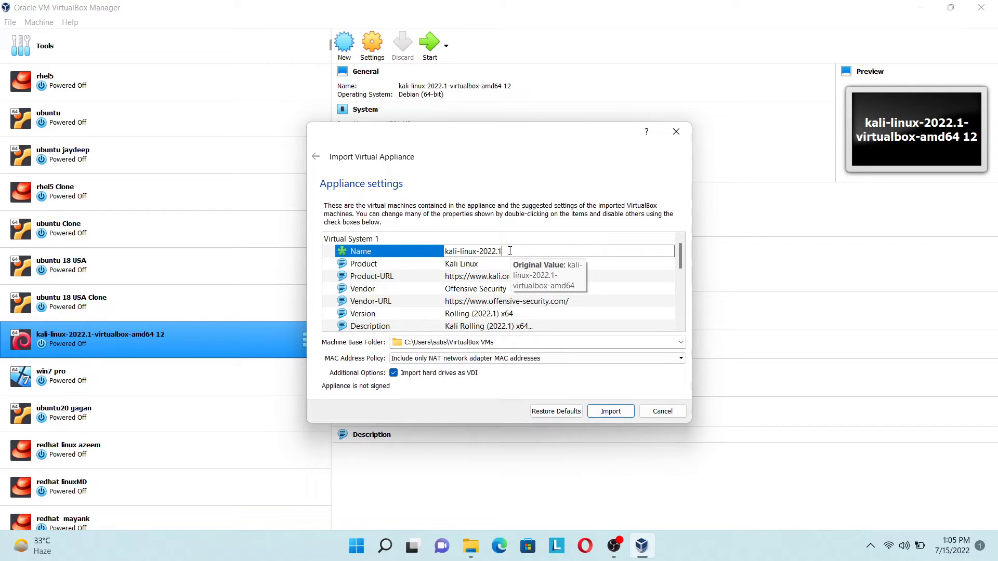
left_click(586, 279)
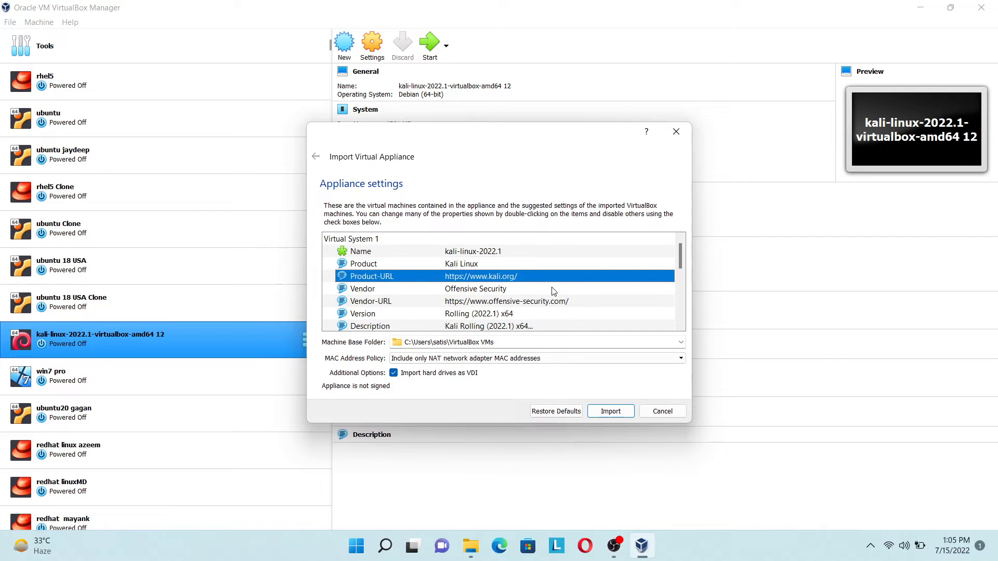
Step: Set the RAM of the appliance to 4096 MB
scroll(552, 288, "down", 2)
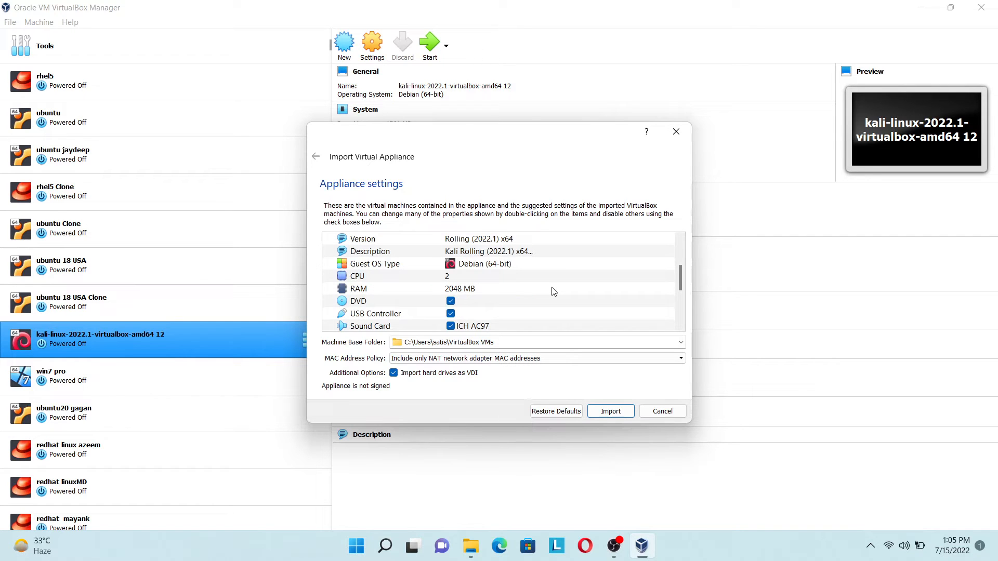
double_click(480, 290)
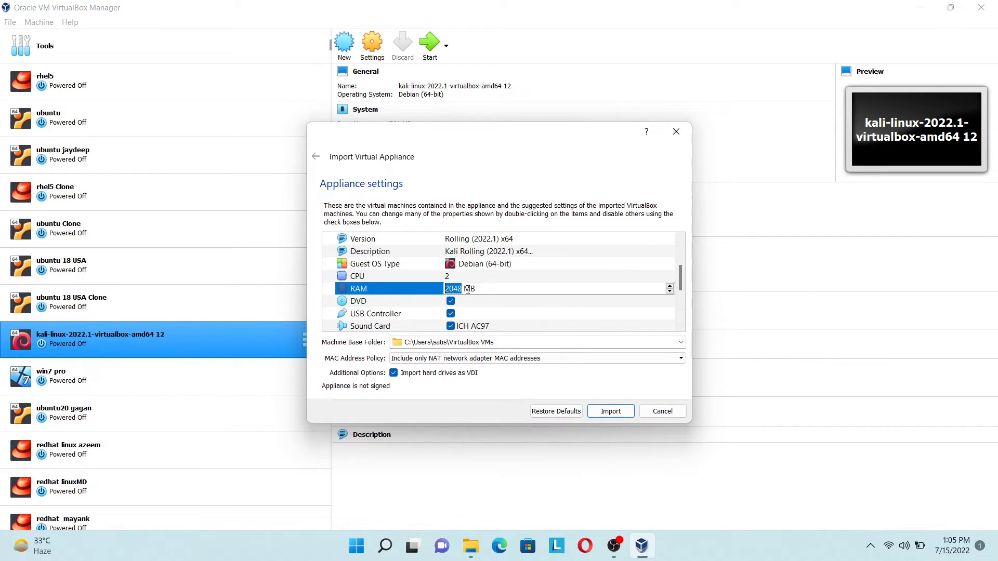
type("4")
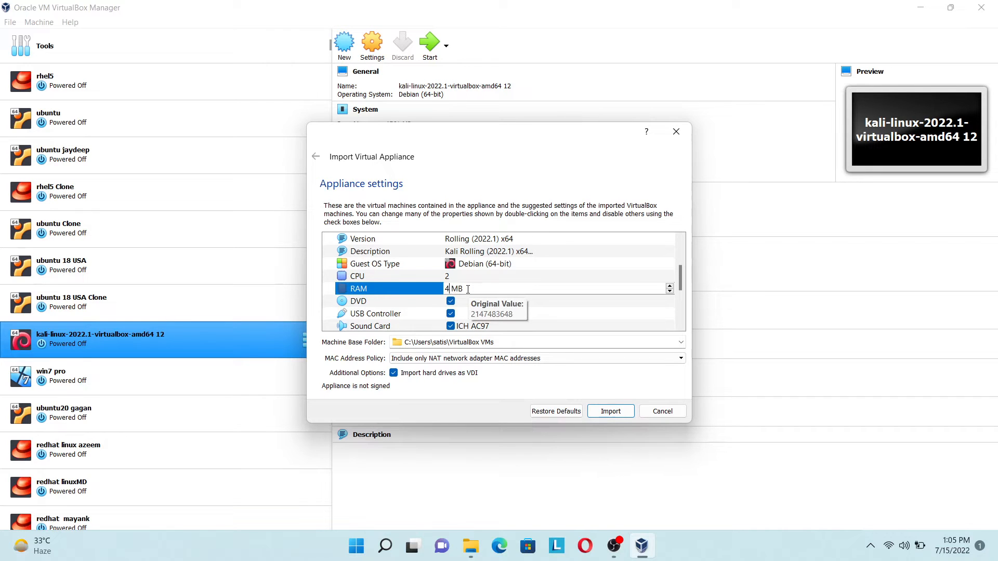
type("096")
left_click(519, 276)
Step: Review the remaining appliance settings and import the Kali Linux virtual machine
scroll(520, 306, "down", 5)
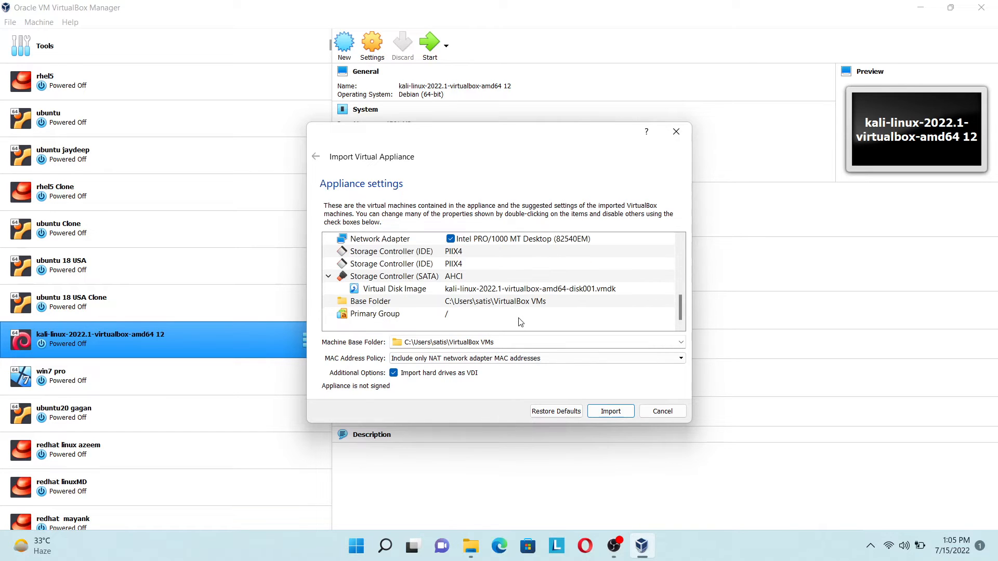
left_click(610, 411)
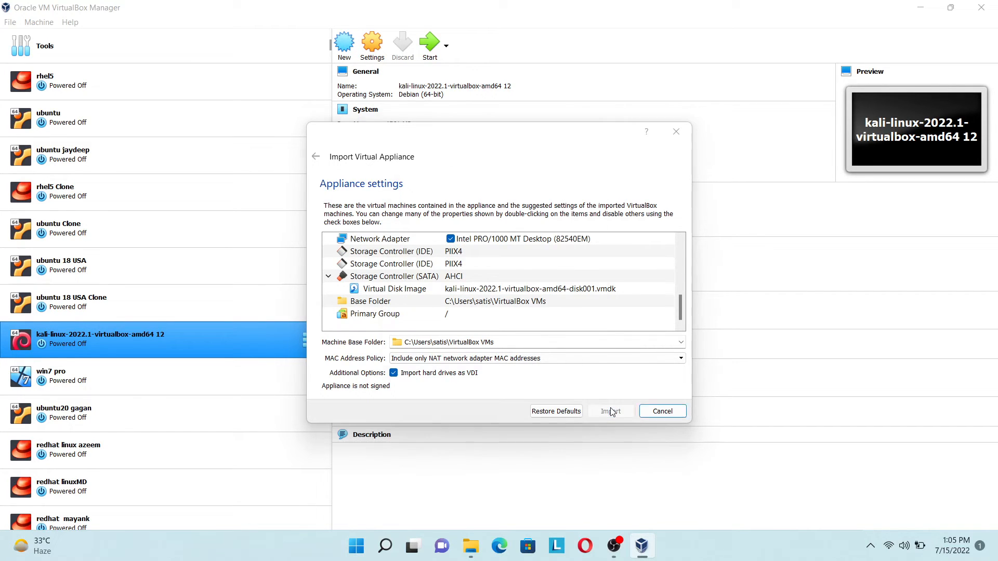
left_click(433, 357)
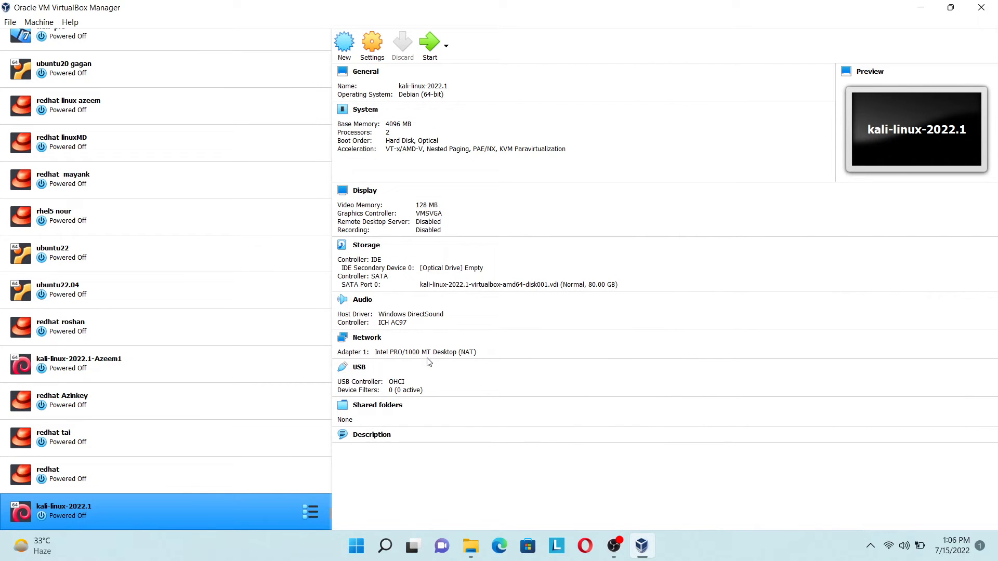
Step: In the settings of the kali-linux-2022.1 machine, attach network Adapter 1 to Bridged Adapter and save the change
left_click(374, 42)
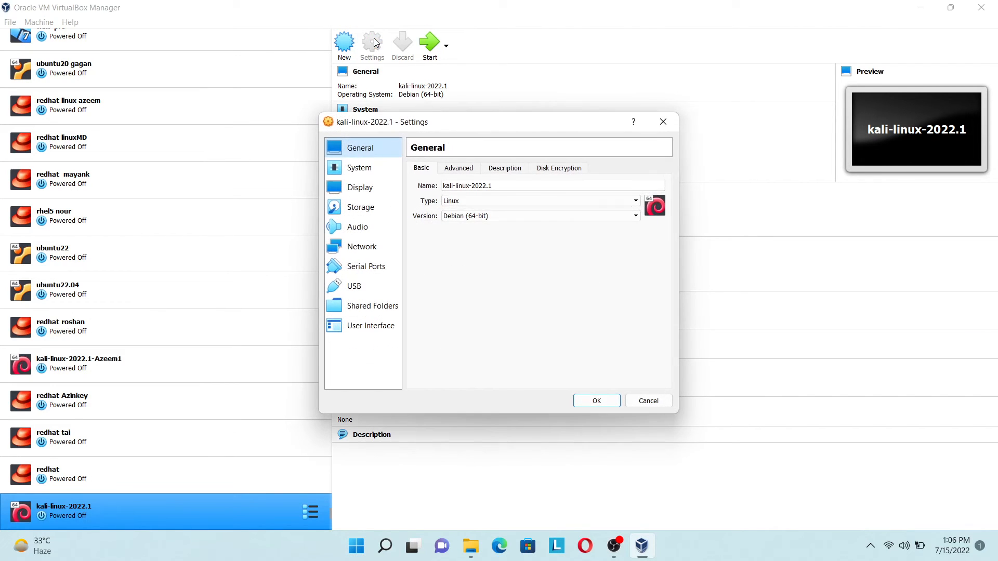
left_click(365, 171)
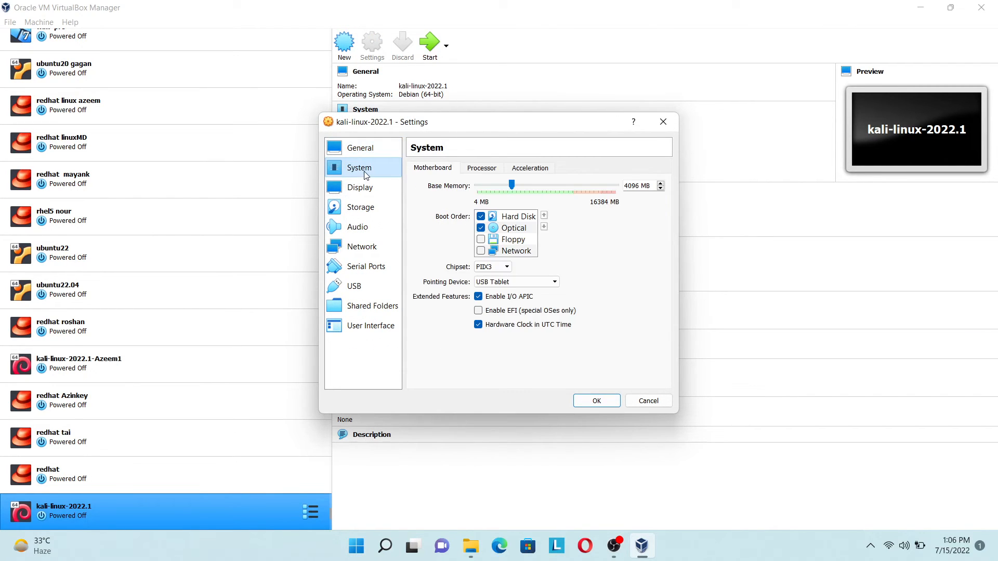
left_click(364, 246)
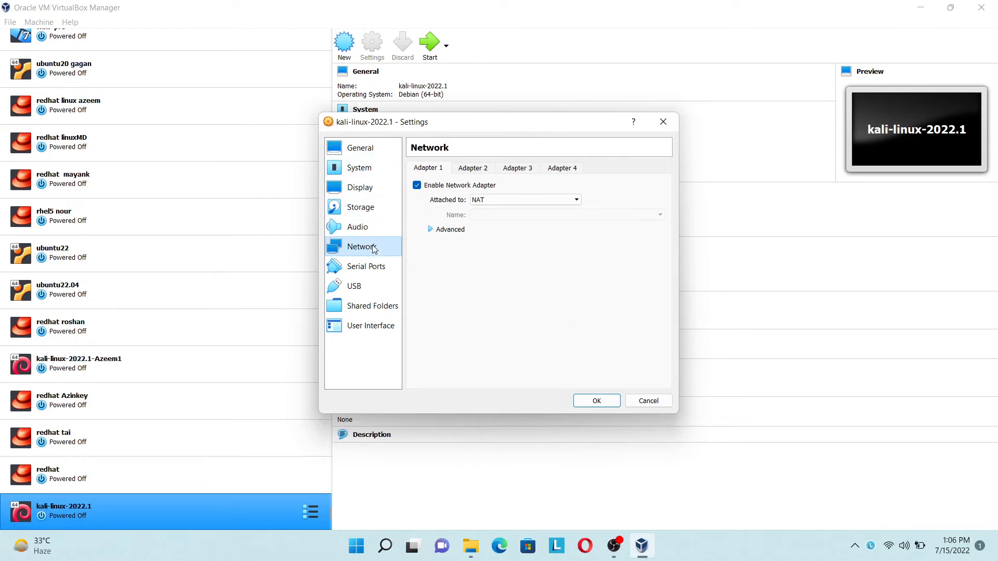
left_click(492, 201)
left_click(494, 219)
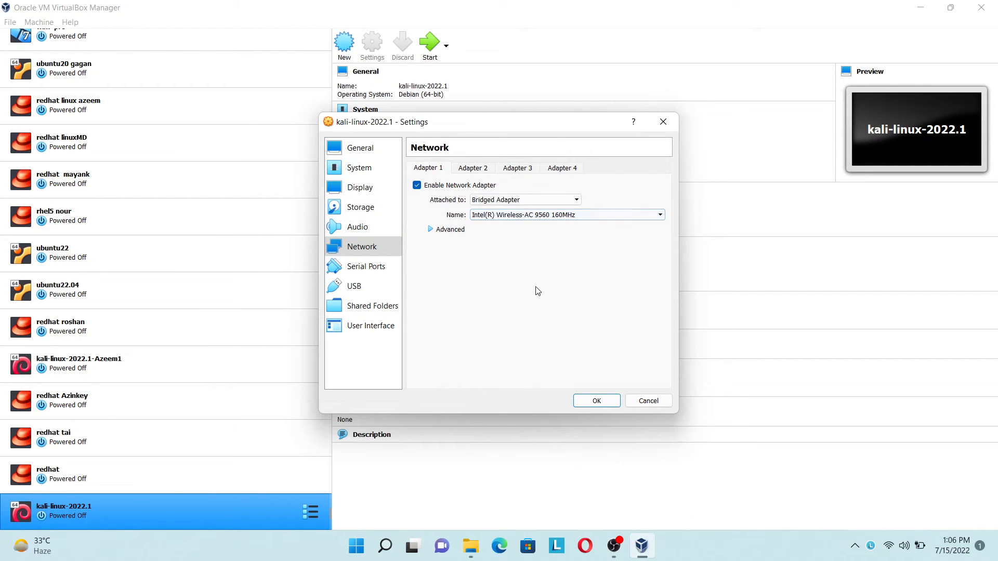
left_click(591, 404)
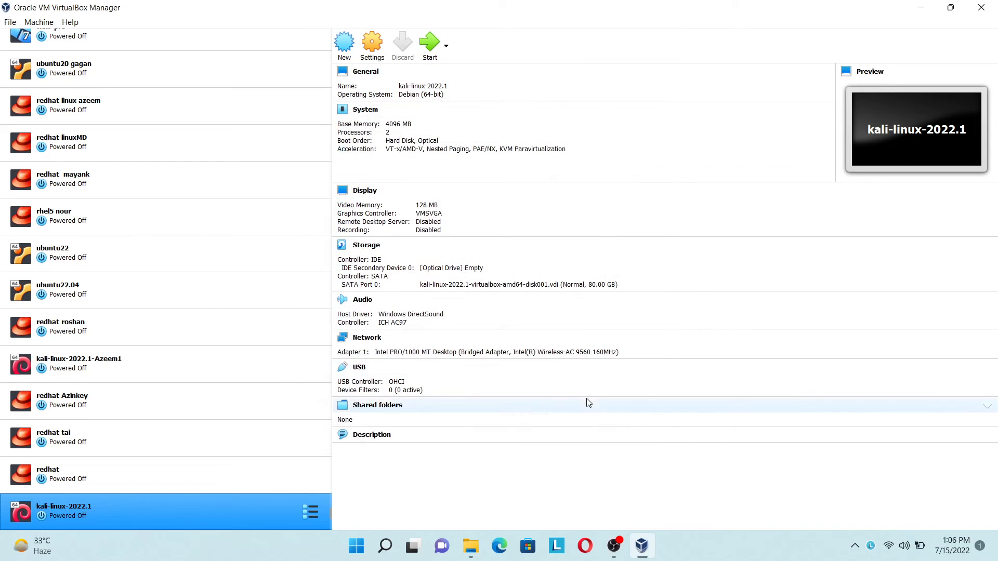
Step: Examine the description of the kali-linux-2022.1 machine for its default login credentials and close its settings
left_click(371, 436)
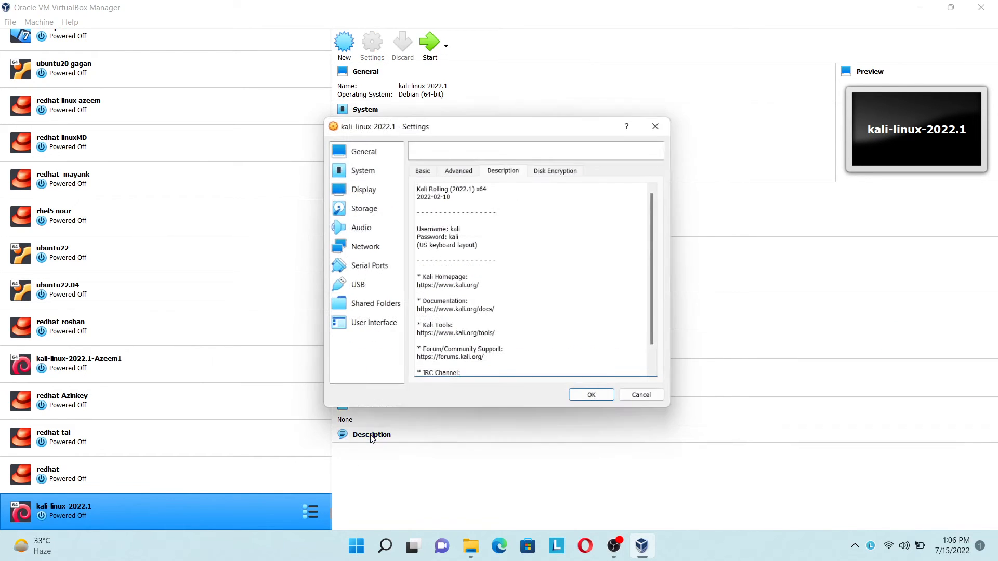
left_click_drag(464, 230, 412, 235)
left_click(523, 246)
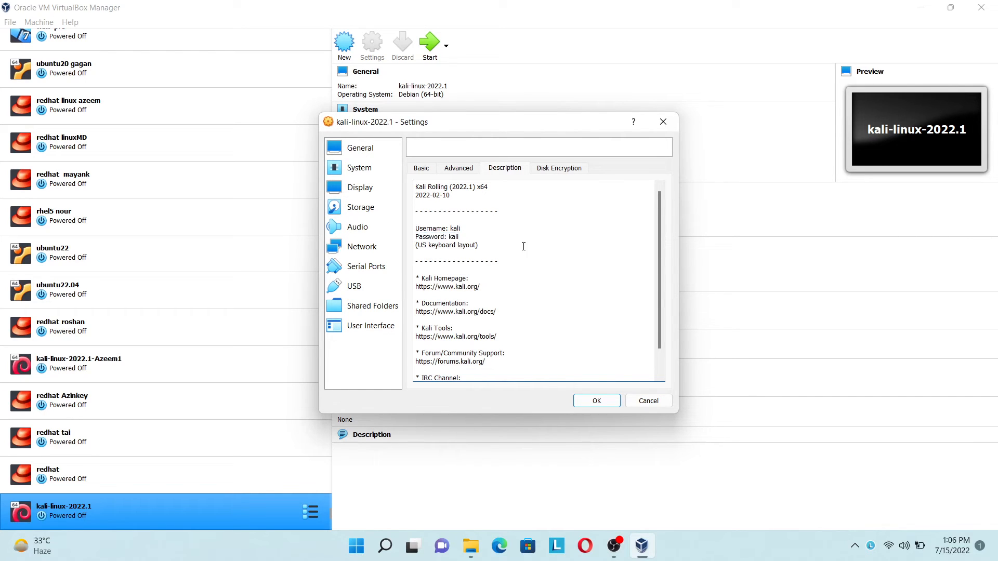
left_click(602, 400)
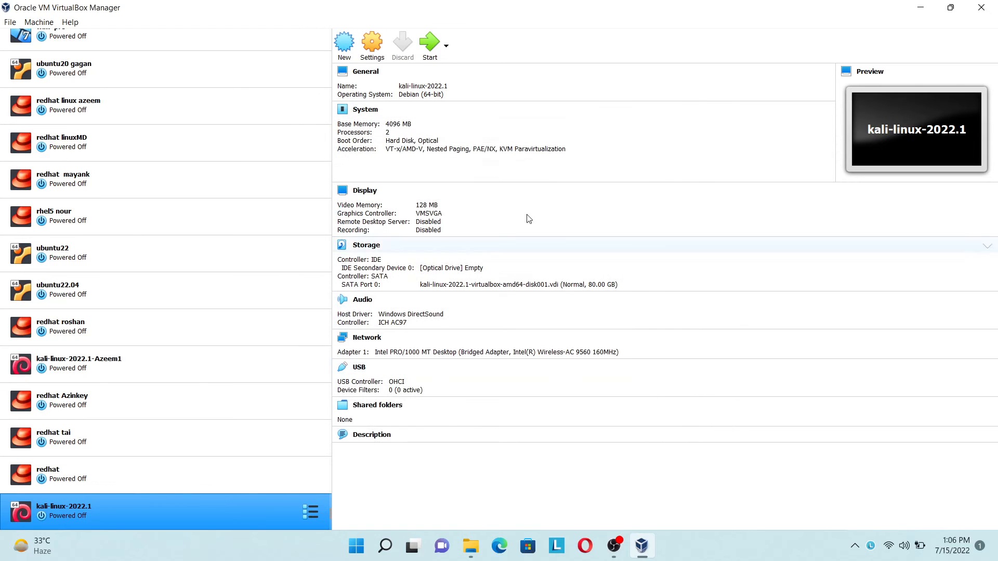
Step: Start the kali-linux-2022.1 machine, dismiss the keyboard capture notice, and show it in scaled mode in a maximized window
left_click(426, 42)
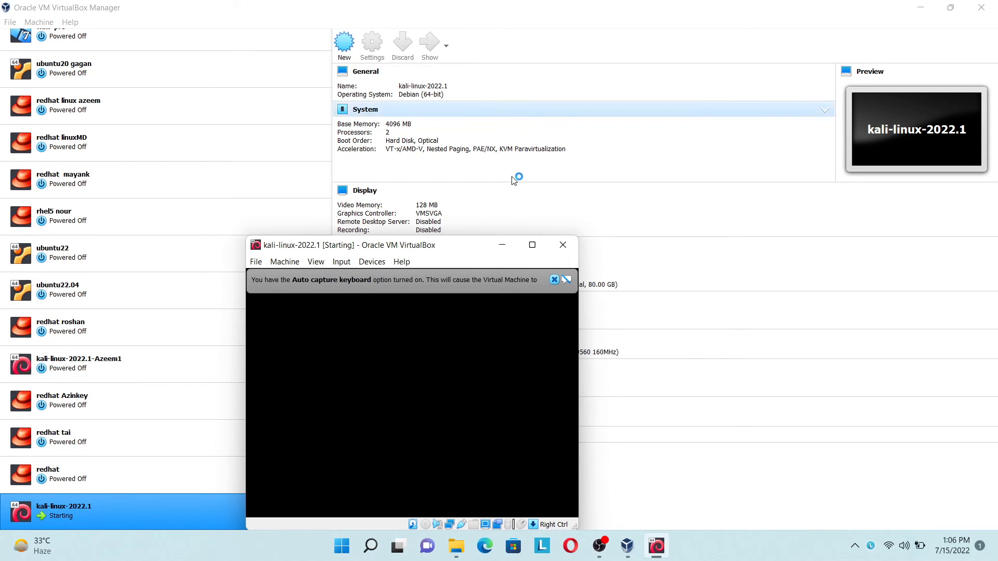
left_click(554, 280)
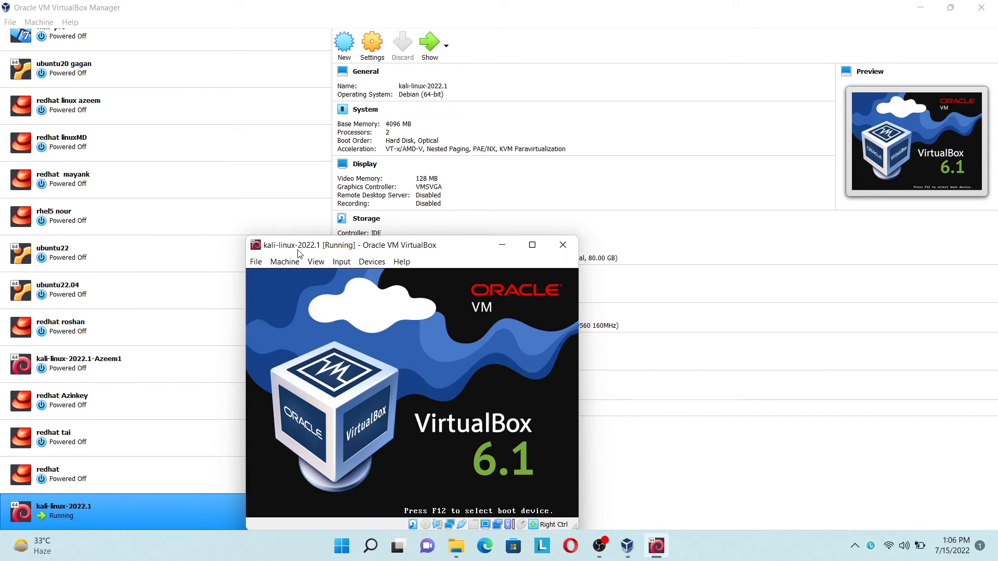
left_click(316, 262)
left_click(331, 302)
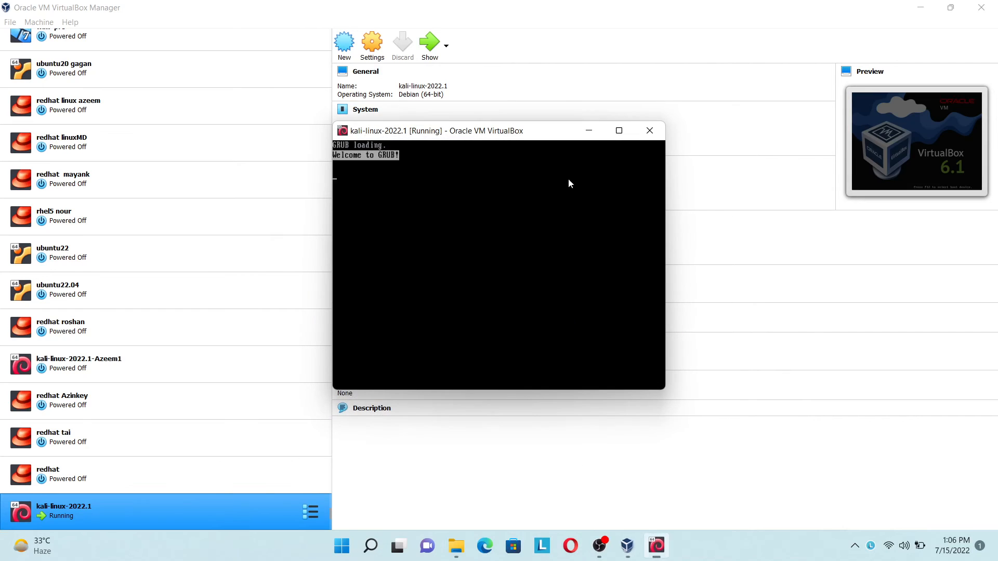
left_click(619, 131)
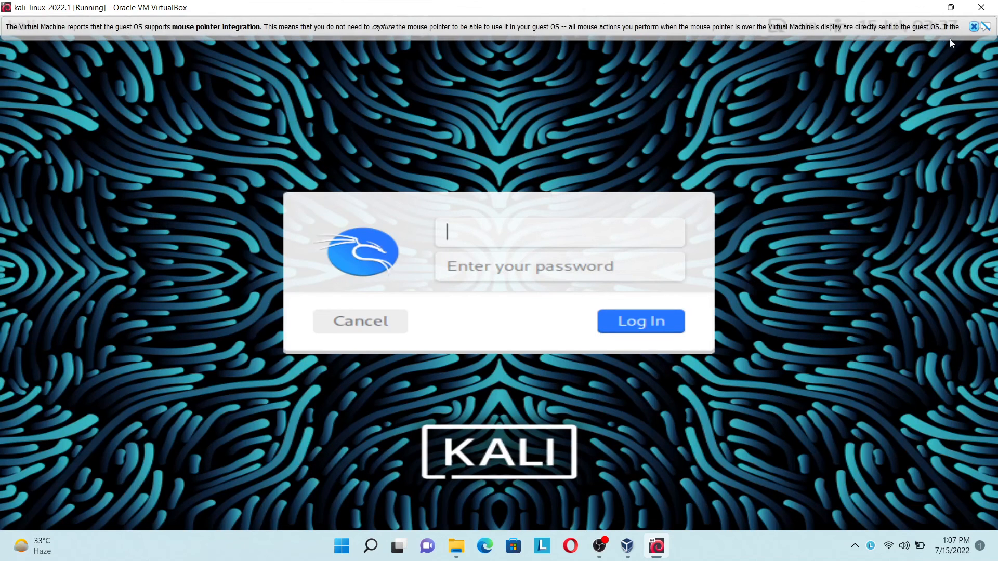
Step: Dismiss the mouse pointer integration notice and log in to Kali Linux with the default username and account password
left_click(973, 27)
type("kali")
key("Tab")
type("kali")
key("Return")
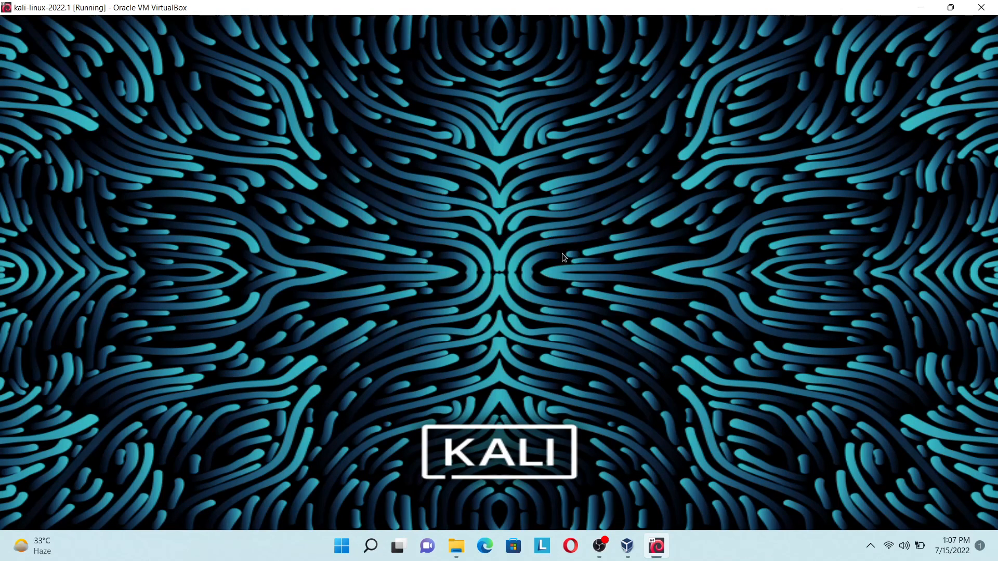